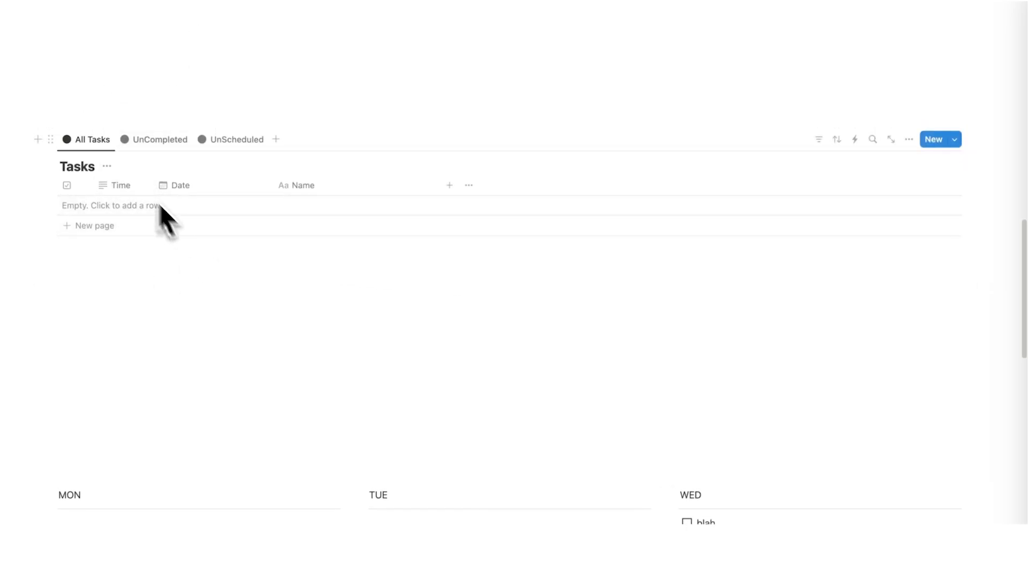
Step: Add an empty text block below the Tasks table, discarding the typed /data command
left_click(151, 276)
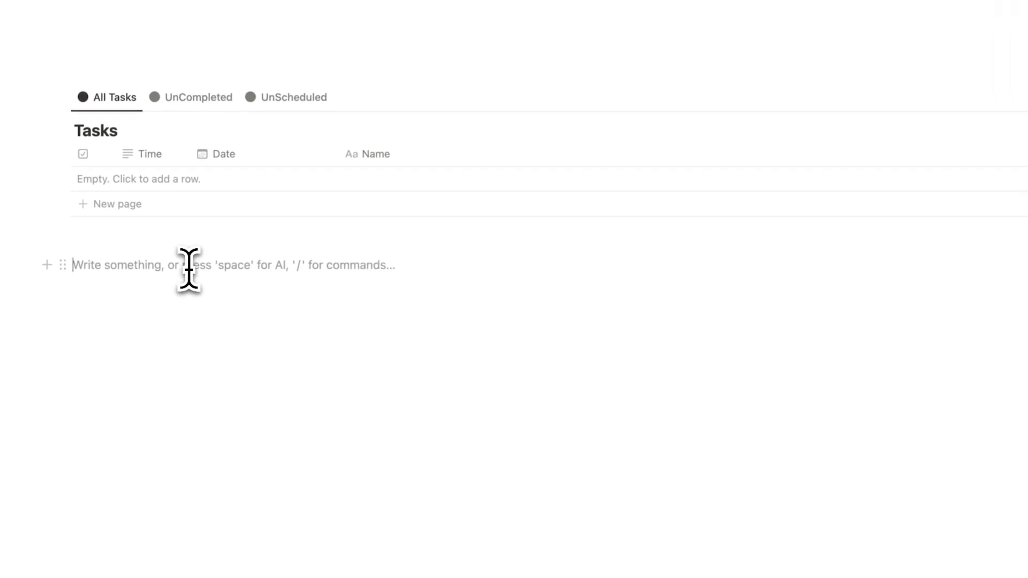
type("/data")
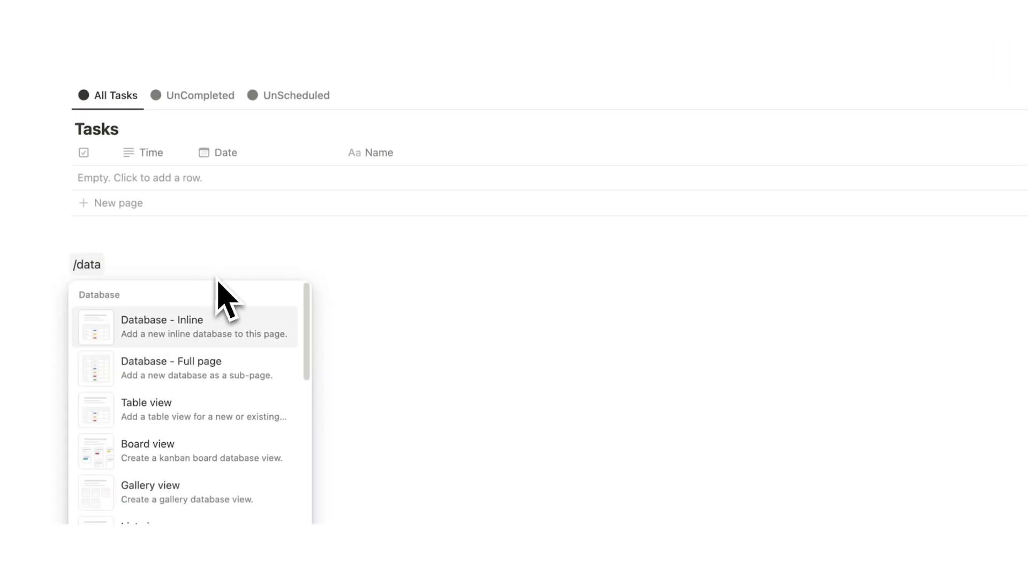
scroll(198, 375, "down", 3)
scroll(193, 460, "up", 3)
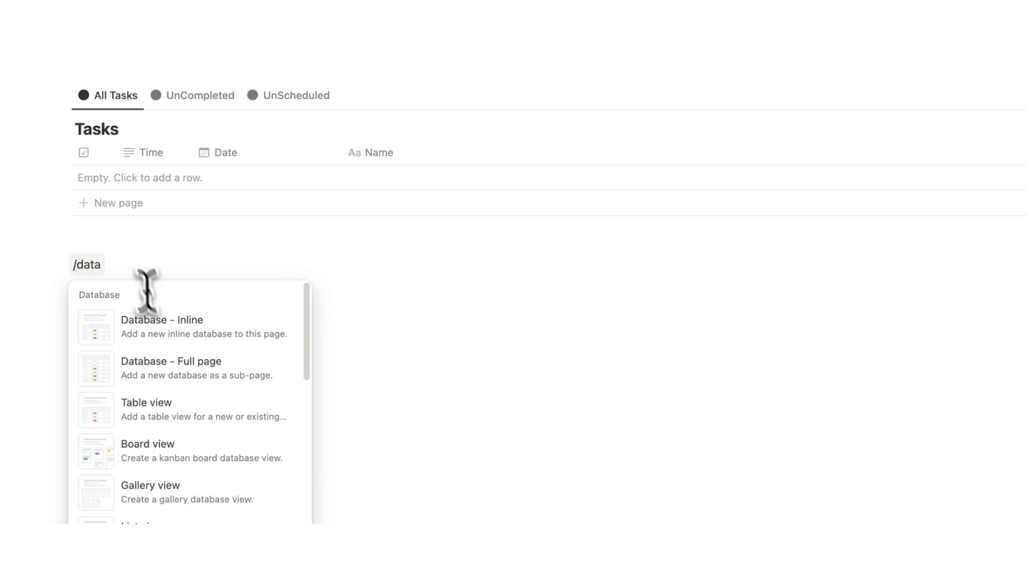
key("Escape")
key("BackSpace")
key("BackSpace")
key("BackSpace")
key("BackSpace")
key("BackSpace")
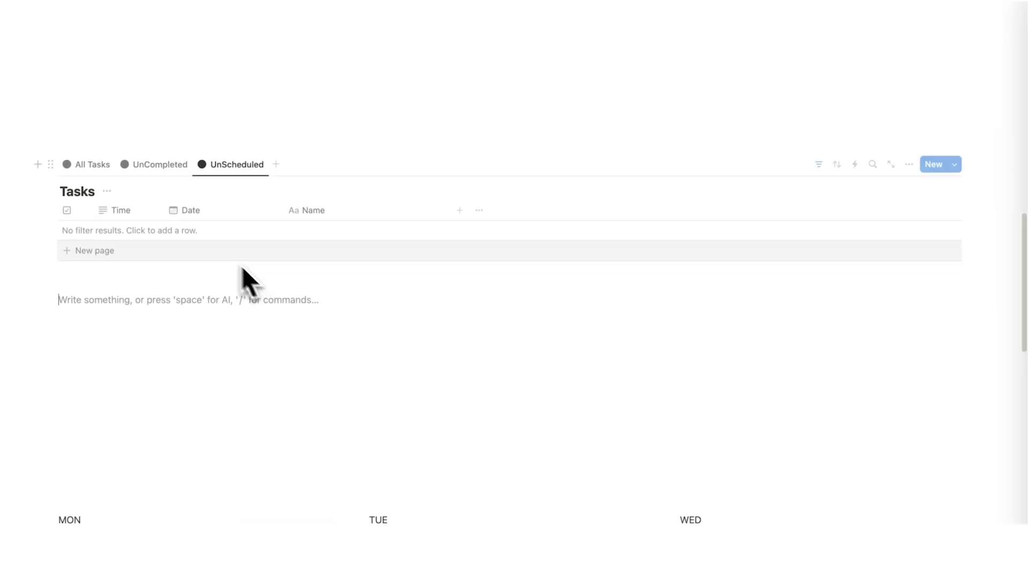
Step: Switch the task list below the calendar to its All Tasks view
left_click(140, 129)
scroll(179, 169, "down", 1)
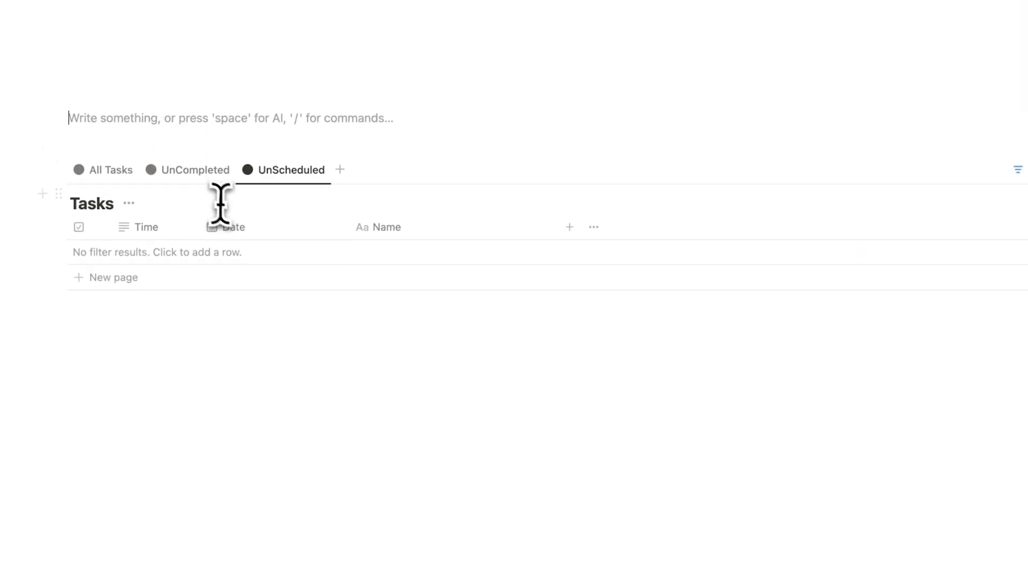
scroll(248, 225, "down", 1)
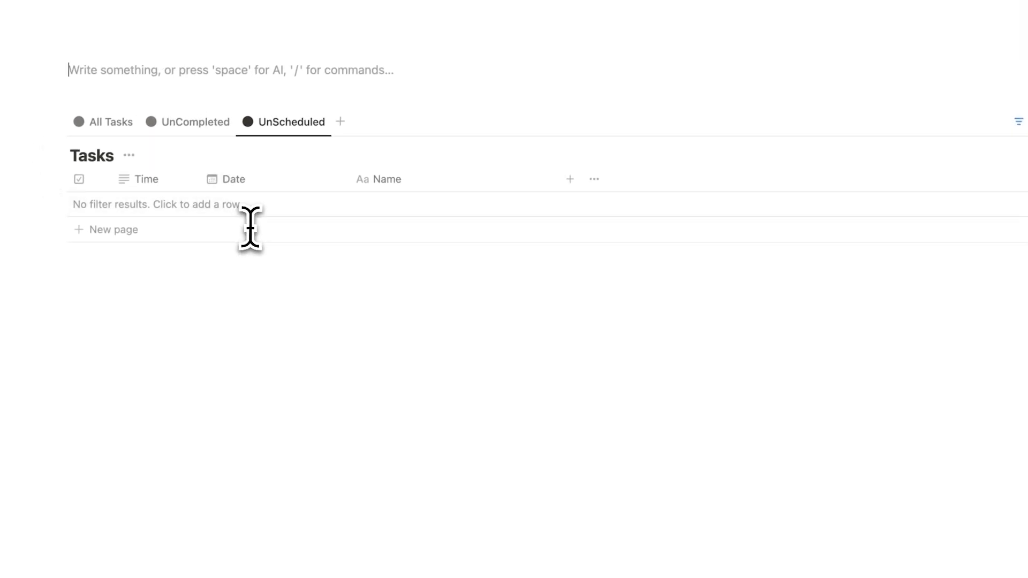
scroll(255, 230, "up", 6)
scroll(257, 274, "down", 1)
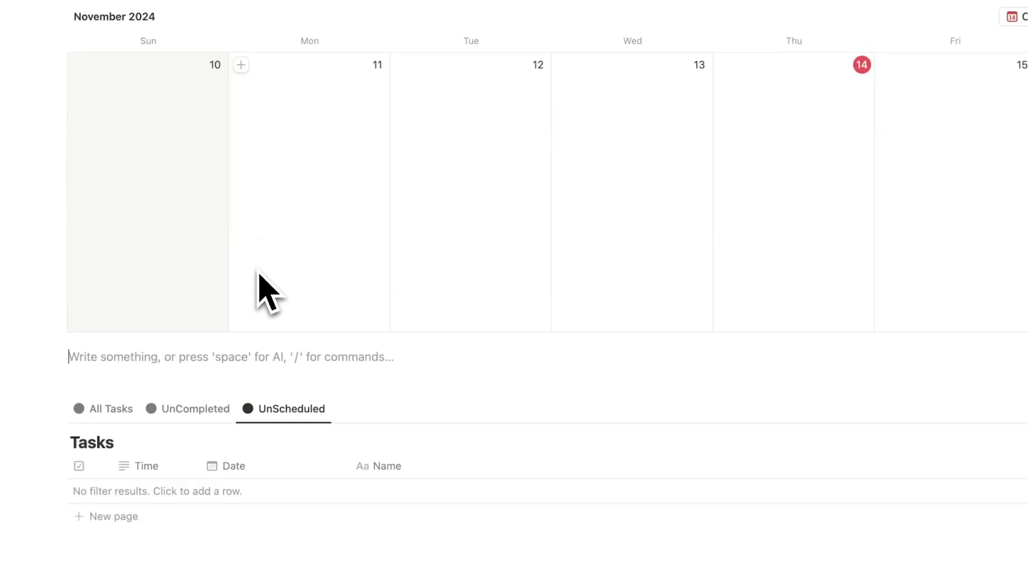
scroll(279, 274, "up", 5)
scroll(423, 274, "down", 1)
left_click(521, 267)
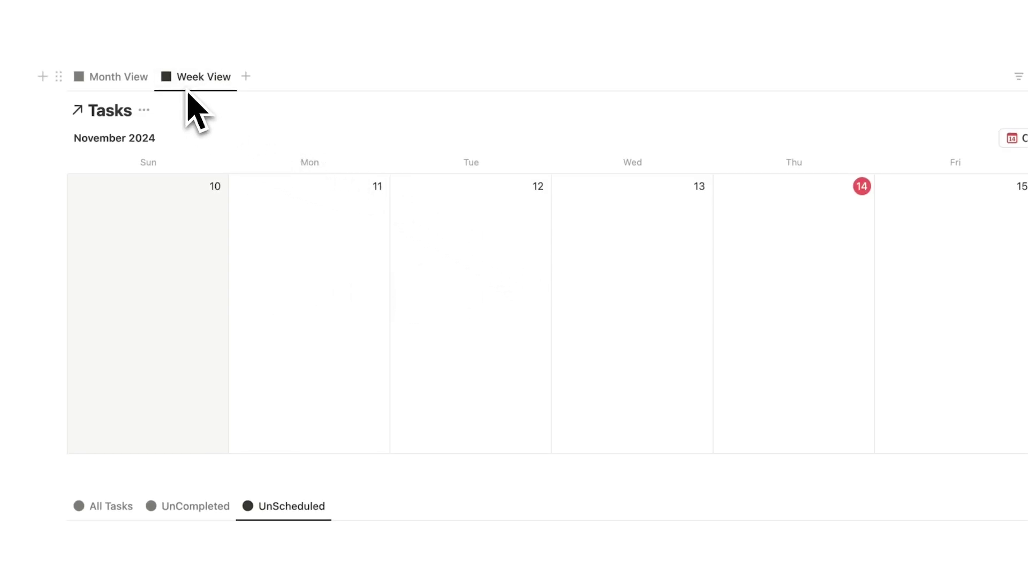
scroll(568, 287, "down", 2)
left_click(111, 507)
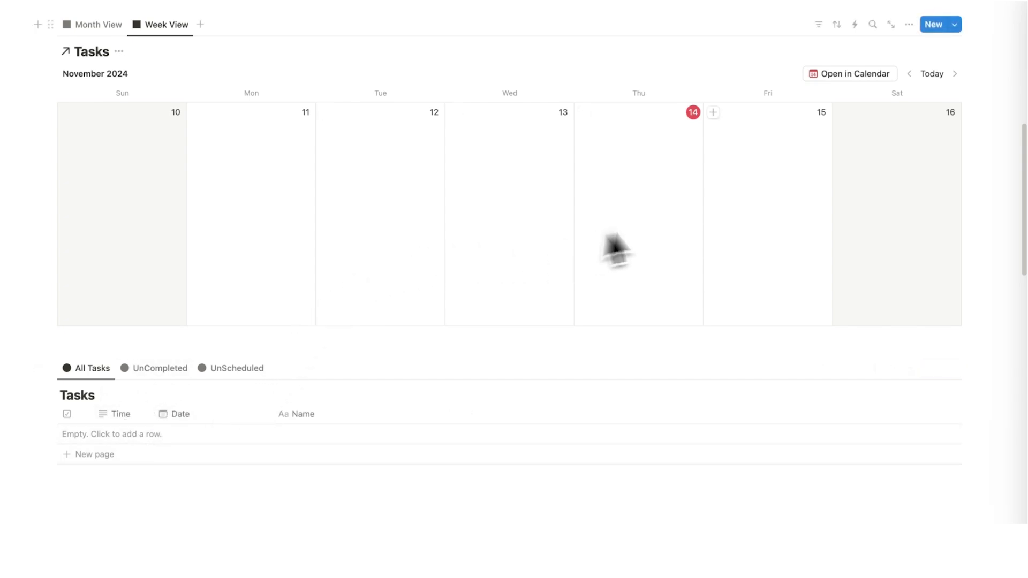
scroll(726, 217, "down", 8)
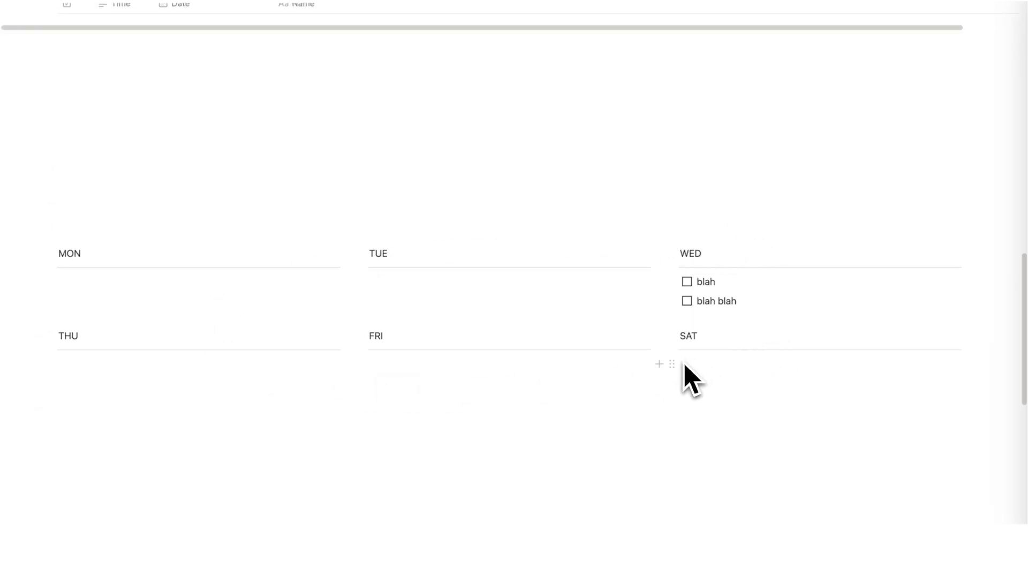
scroll(680, 375, "up", 8)
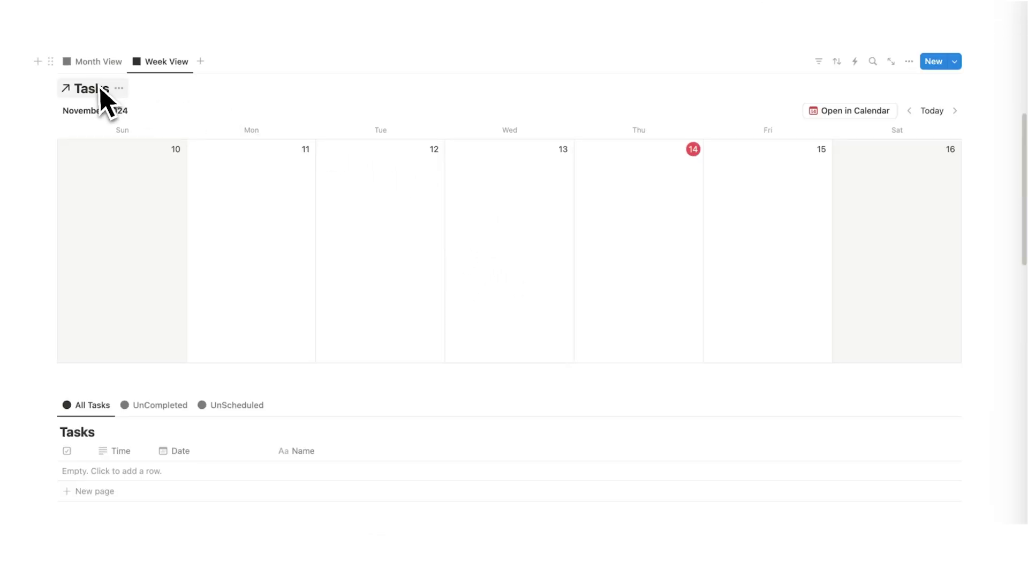
scroll(460, 284, "up", 2)
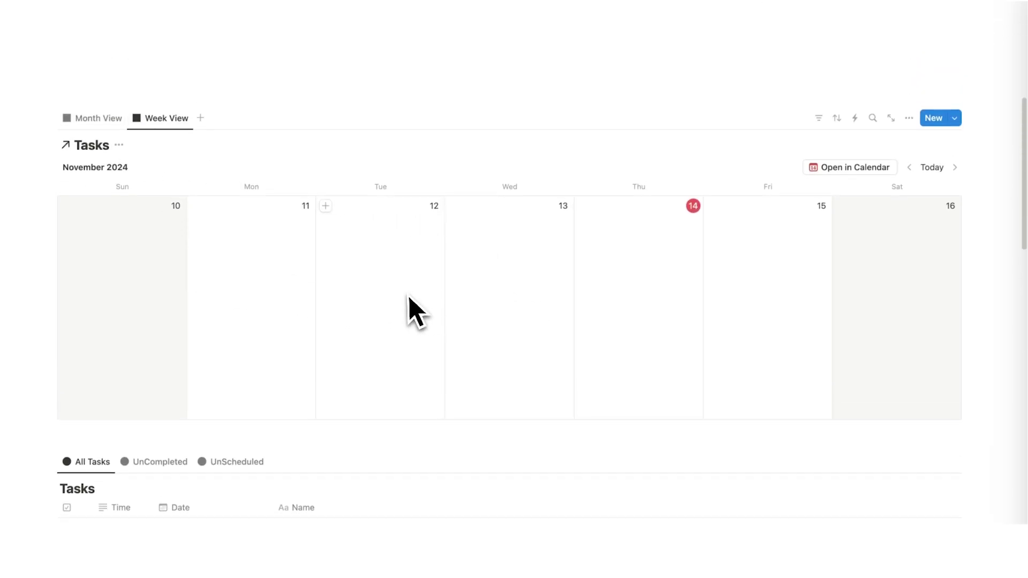
Step: Delete the two empty blocks between the Time Blocking table and the Week View calendar
left_click(131, 110)
scroll(134, 112, "down", 1)
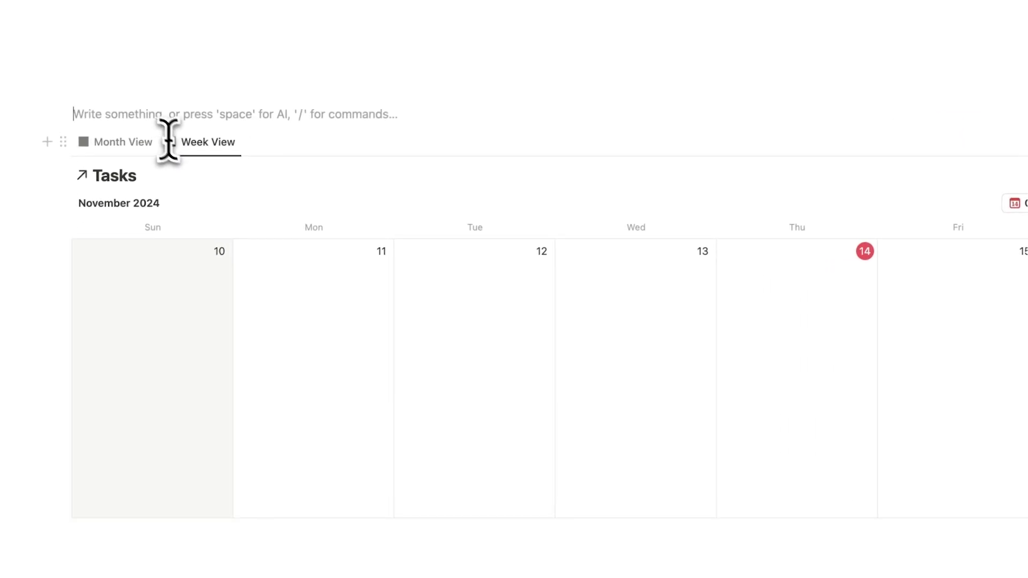
key("BackSpace")
key("BackSpace")
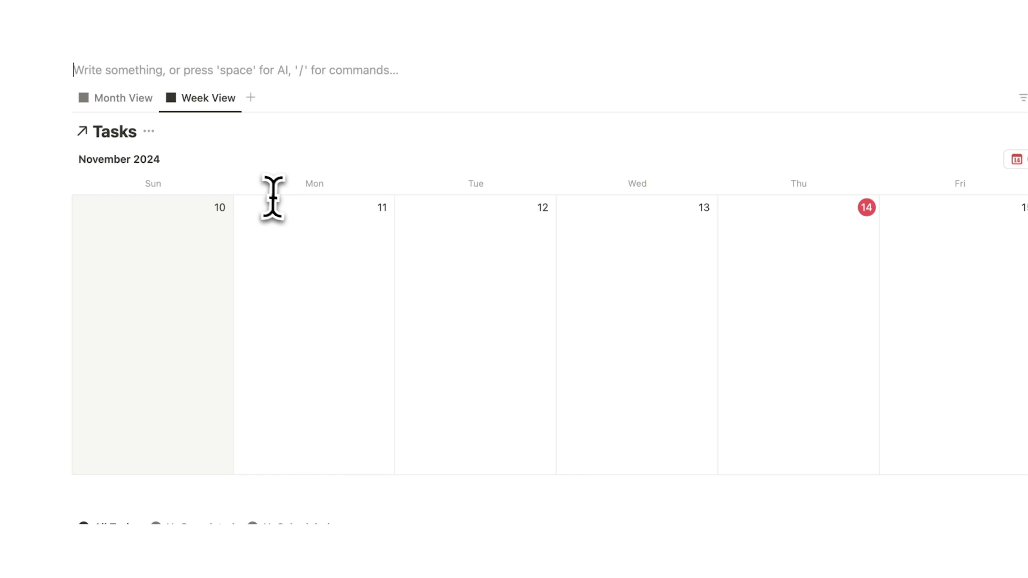
scroll(276, 199, "up", 3)
key("BackSpace")
key("BackSpace")
key("BackSpace")
key("BackSpace")
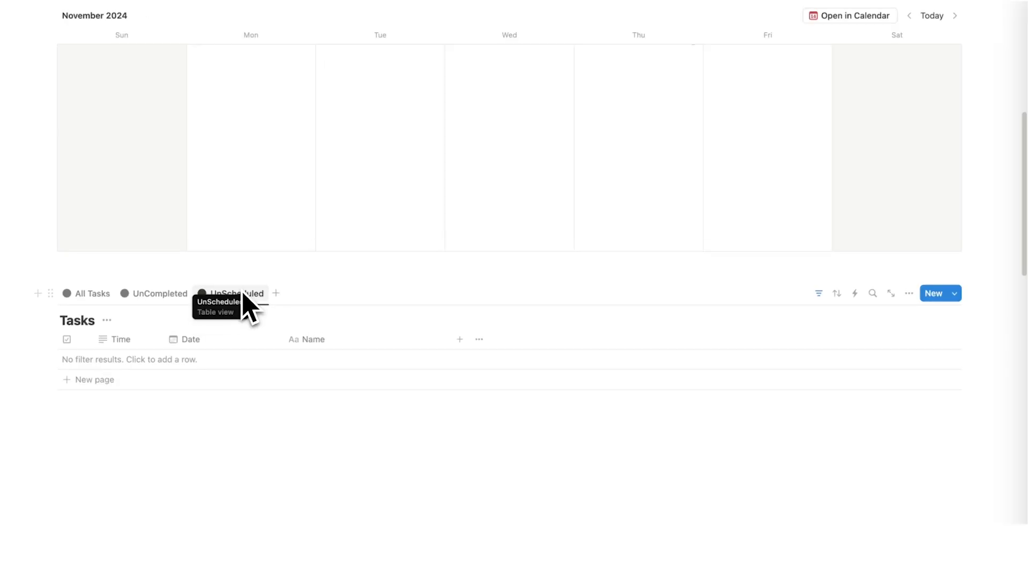
scroll(244, 305, "up", 4)
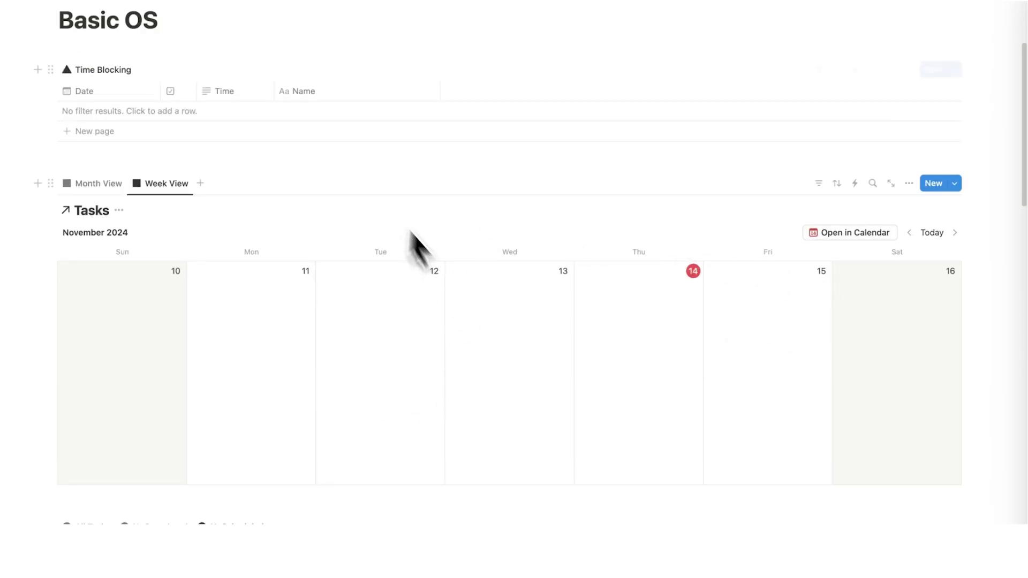
scroll(332, 137, "up", 1)
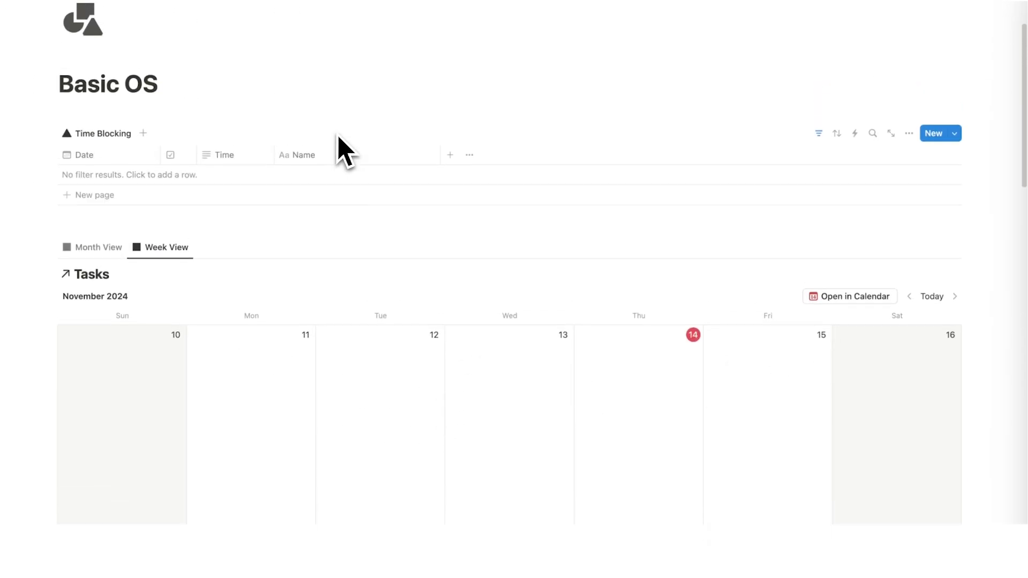
scroll(200, 349, "down", 5)
scroll(207, 387, "up", 6)
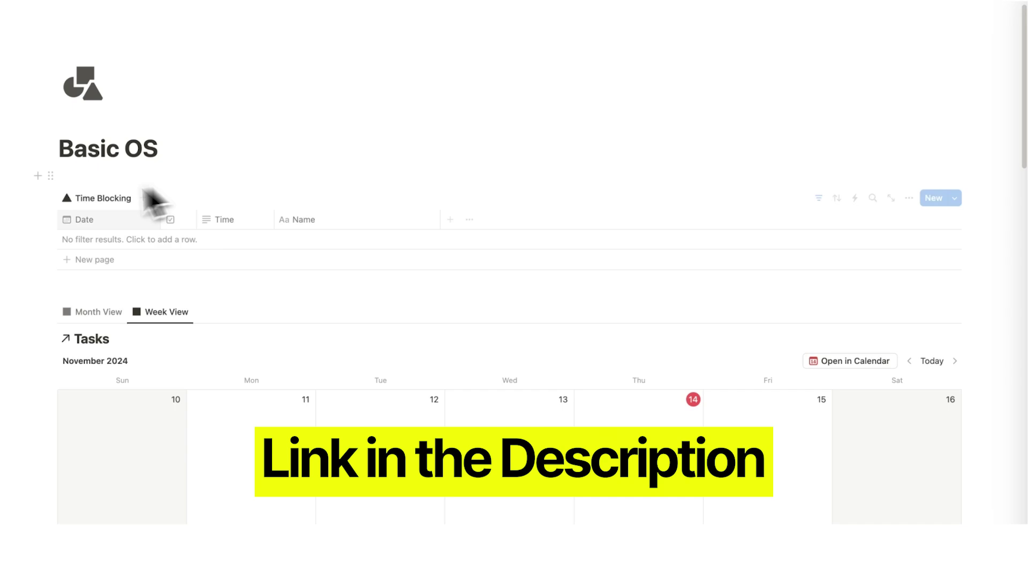
scroll(108, 230, "down", 6)
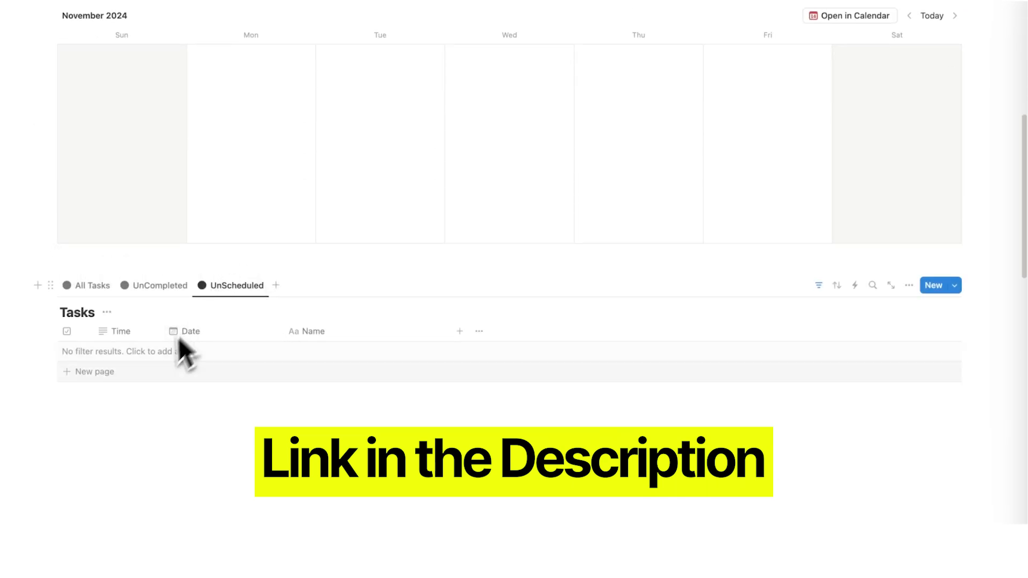
Step: Add rows task a, task b and task c to the UnScheduled table, then check UnCompleted
left_click(134, 372)
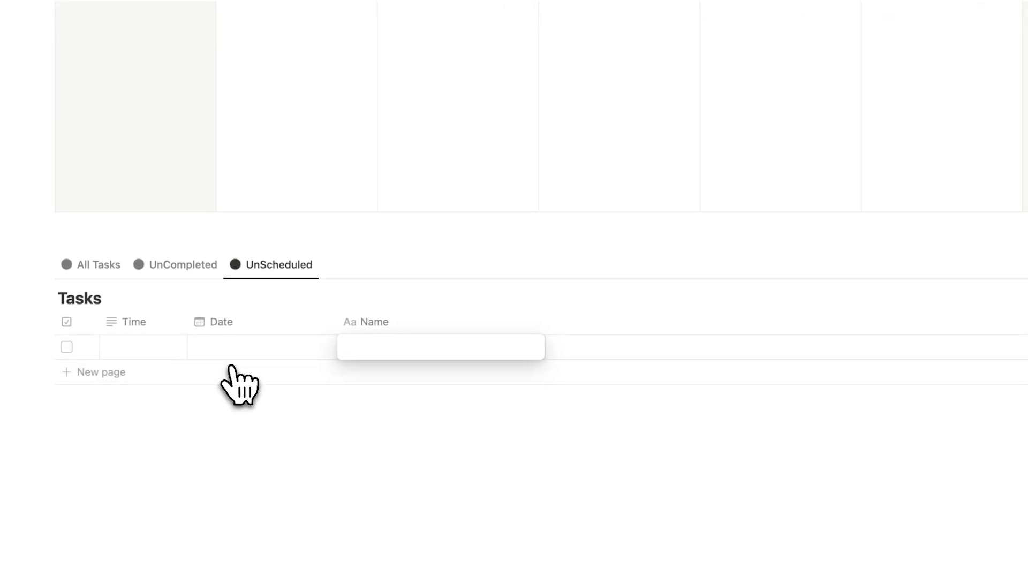
type("task a")
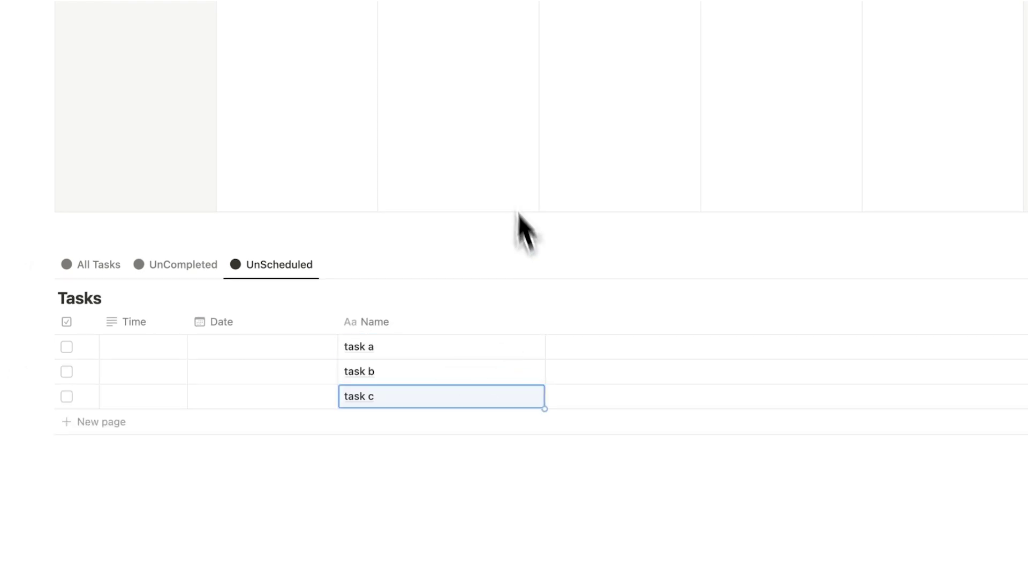
left_click(484, 152)
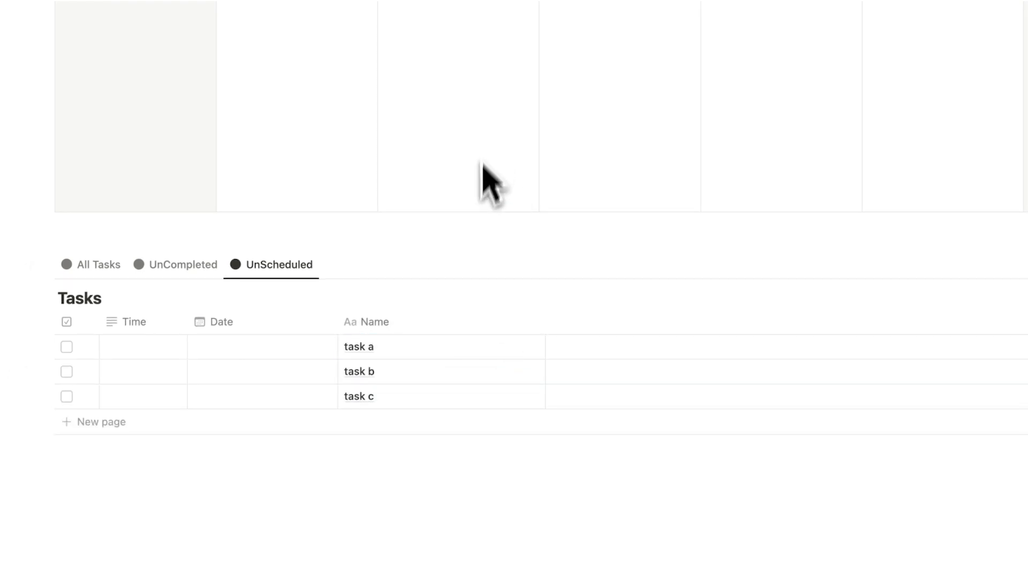
left_click(206, 268)
scroll(323, 336, "down", 2)
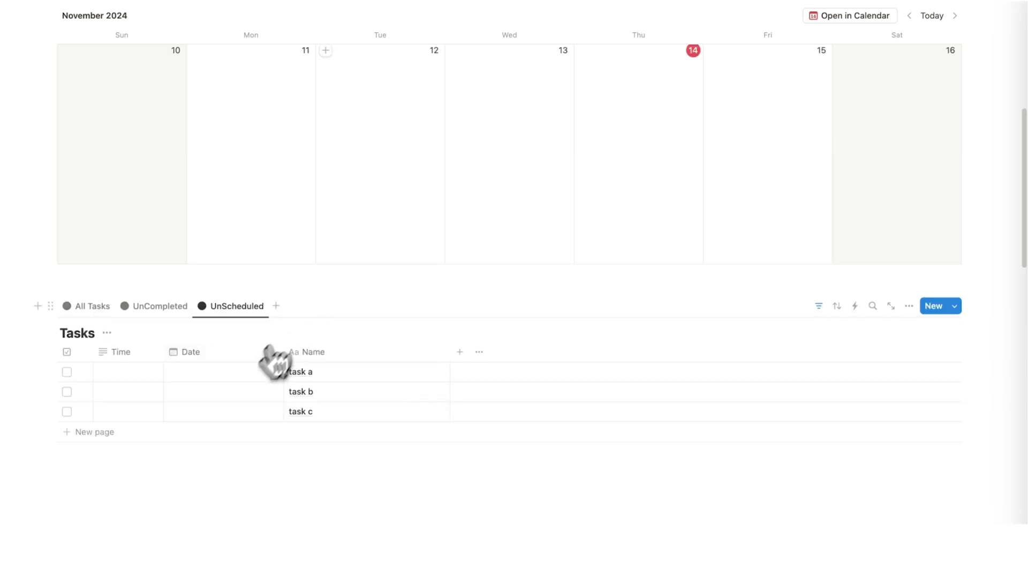
Step: Drag task a, task b and task c from the UnScheduled table onto Thursday 14
scroll(428, 359, "up", 3)
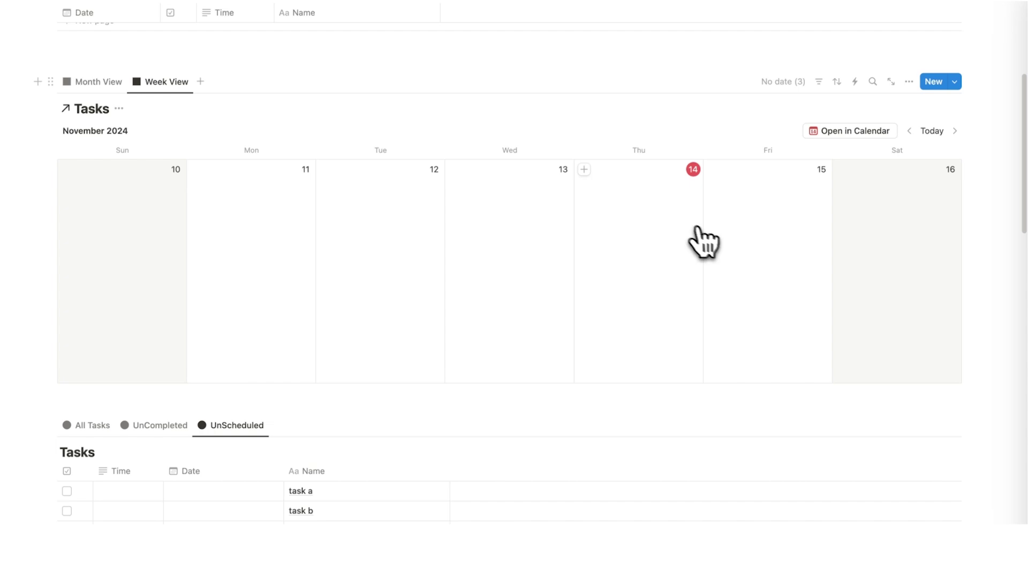
scroll(803, 252, "down", 2)
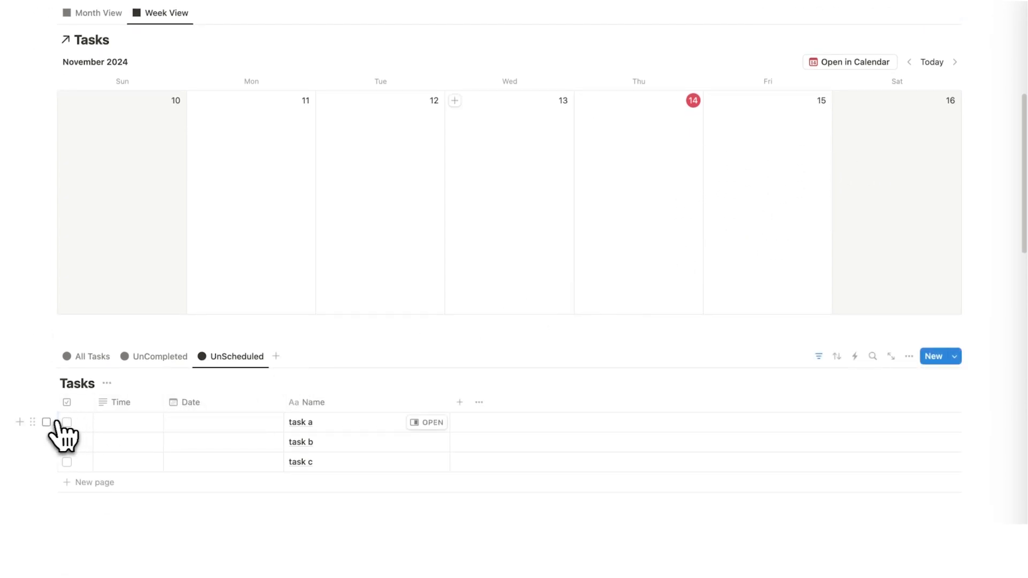
left_click_drag(32, 421, 637, 241)
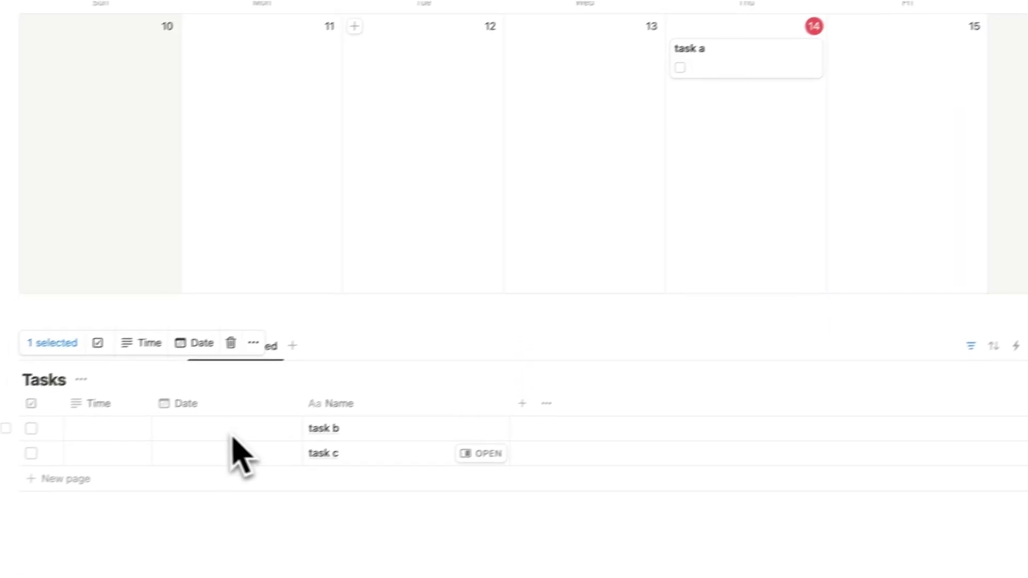
left_click(411, 233)
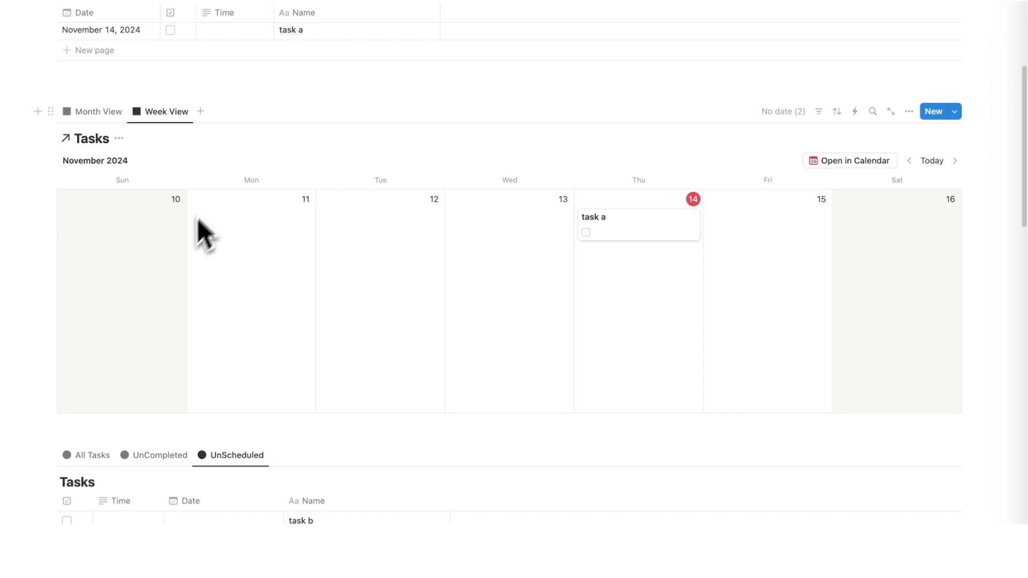
scroll(197, 219, "up", 2)
scroll(321, 128, "down", 5)
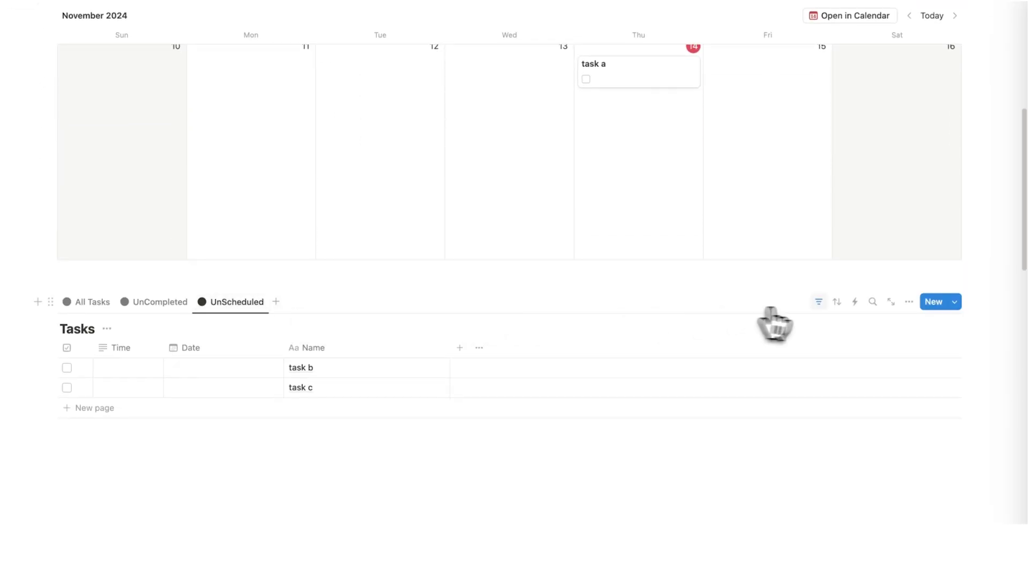
left_click(819, 303)
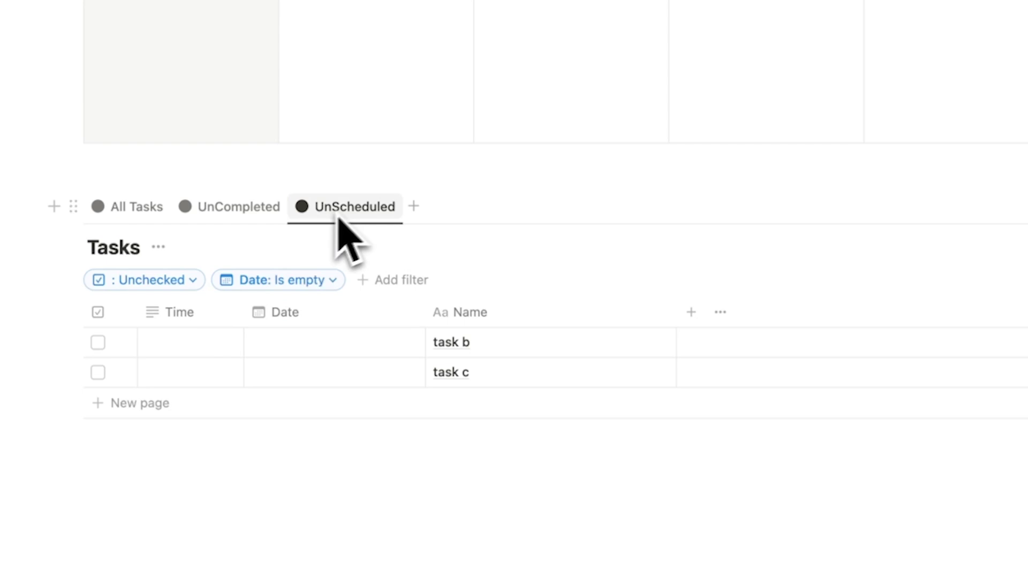
left_click(1025, 206)
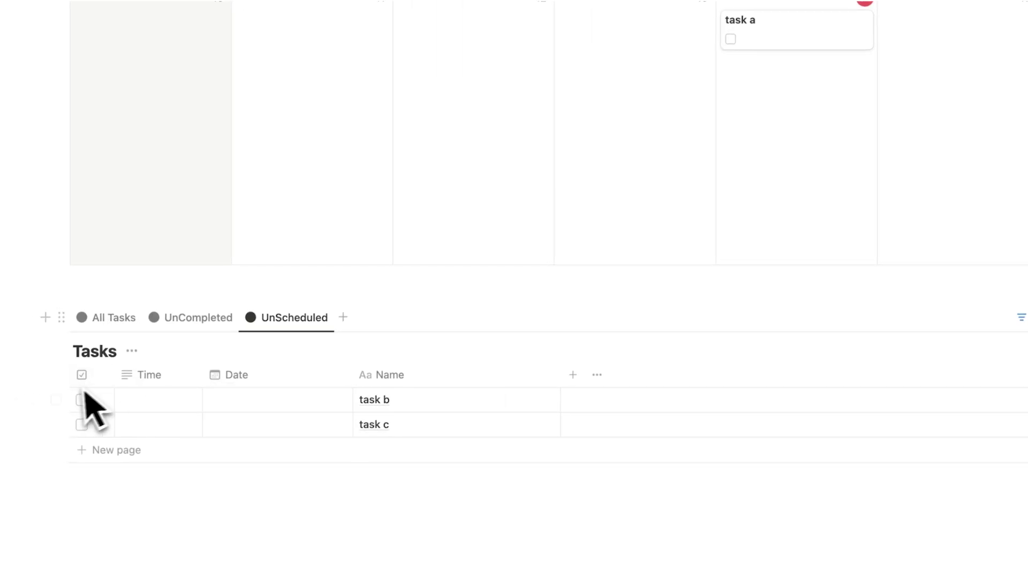
left_click_drag(46, 397, 744, 203)
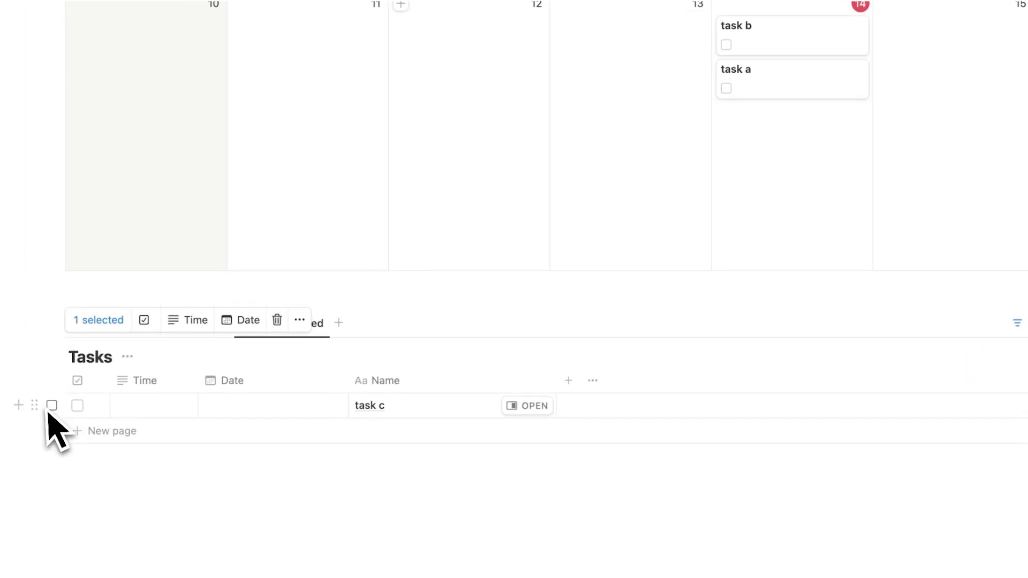
left_click_drag(41, 413, 624, 270)
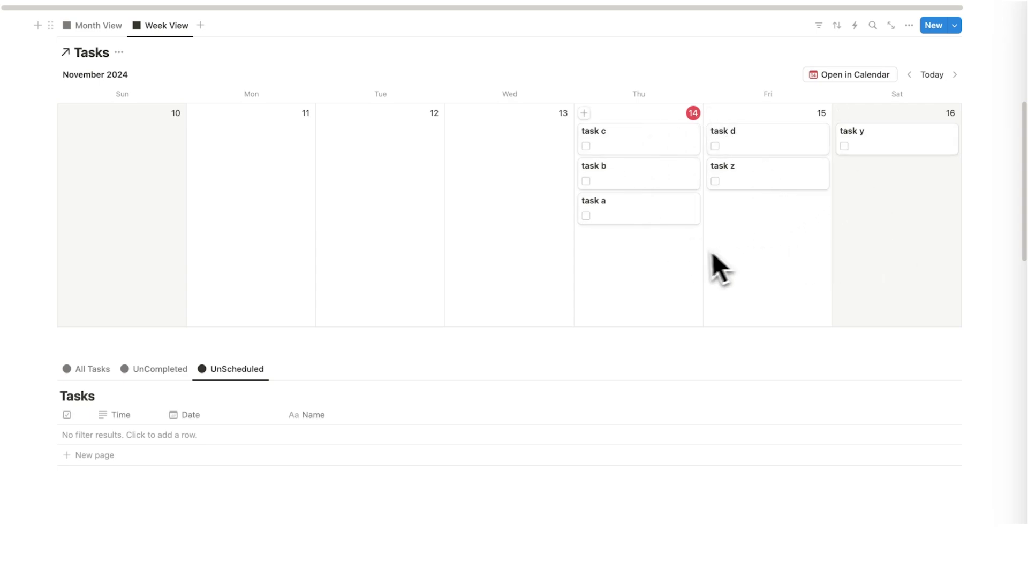
Step: Move task b to the top of the Time Blocking table and give it 9am
scroll(720, 268, "down", 2)
scroll(203, 326, "up", 2)
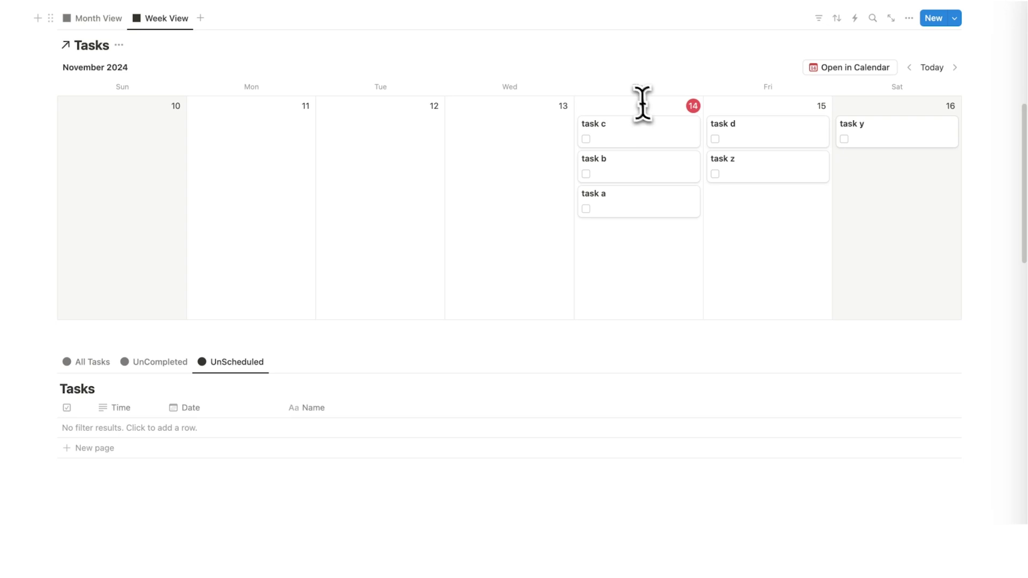
scroll(604, 306, "up", 6)
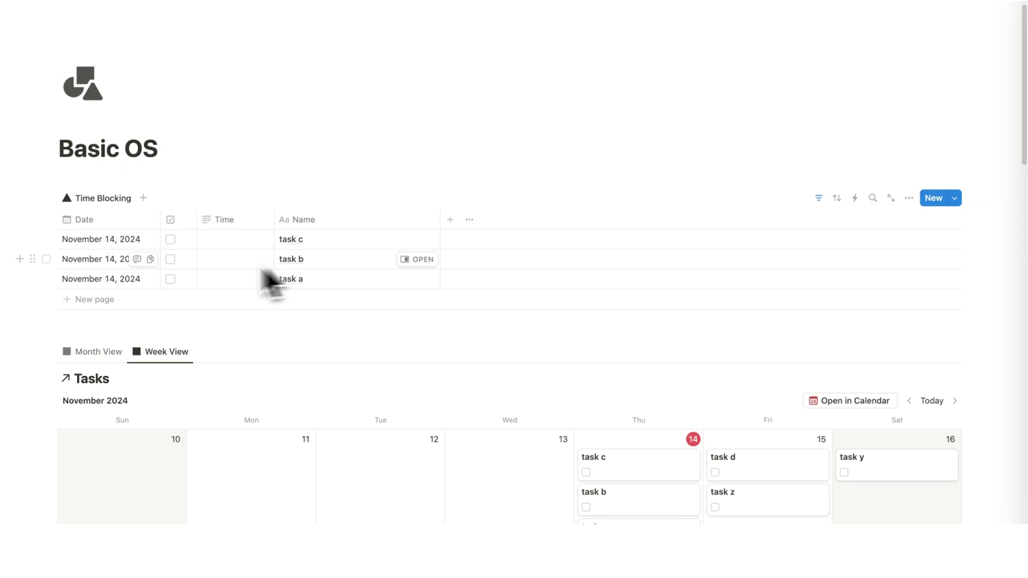
mouse_move(49, 265)
left_mouse_down()
mouse_move(40, 262)
mouse_move(47, 252)
left_mouse_up()
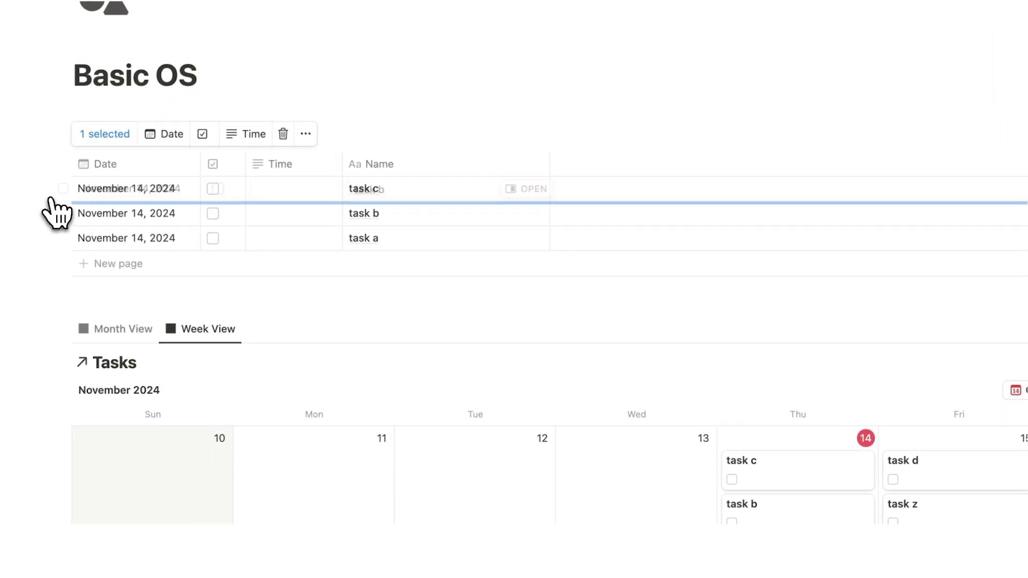
left_click_drag(52, 188, 54, 188)
left_click(278, 192)
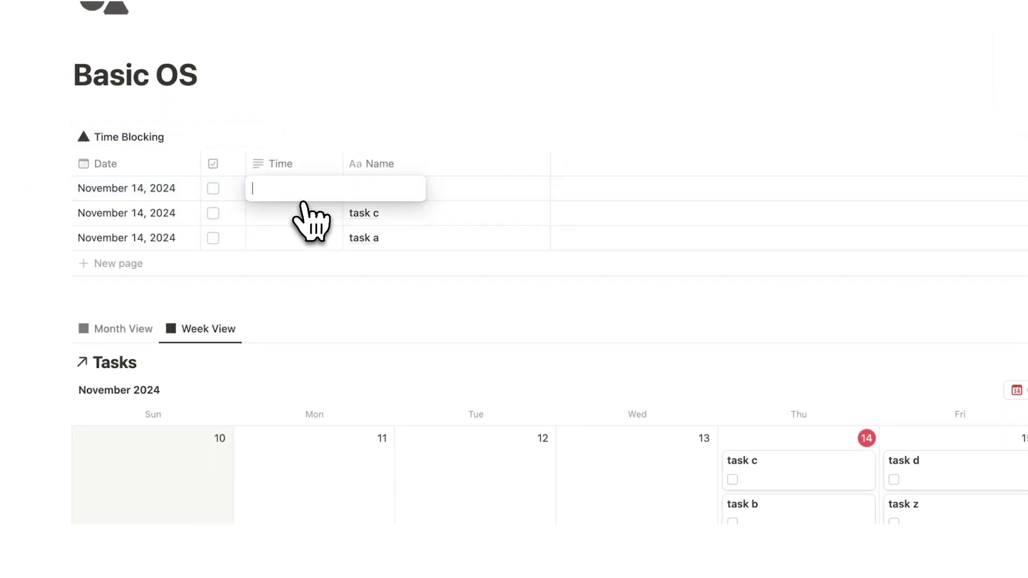
type("9am")
left_click(304, 203)
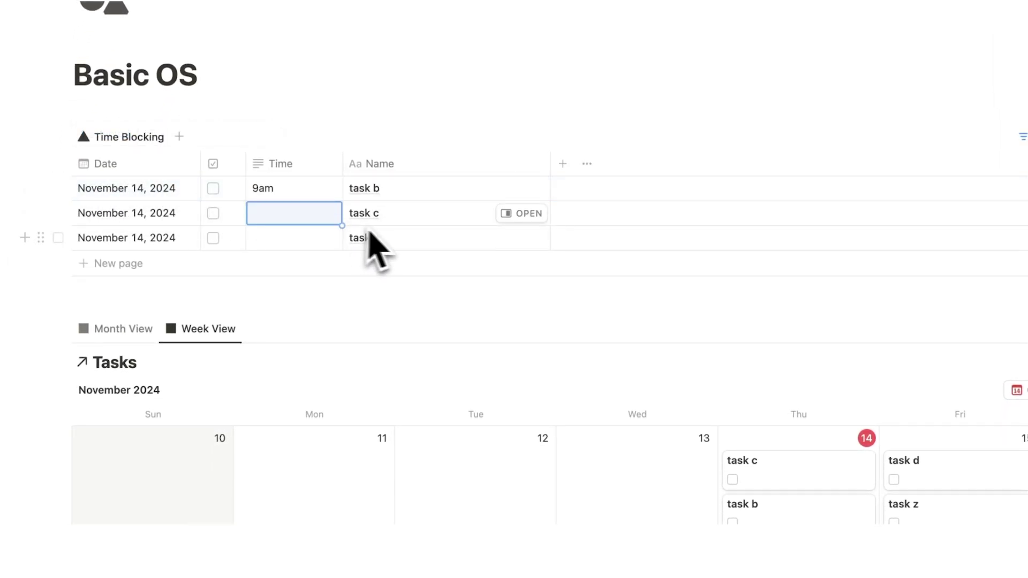
Step: Place task c below task a and set task a's time to 10am
left_click_drag(51, 214, 61, 249)
left_click(281, 219)
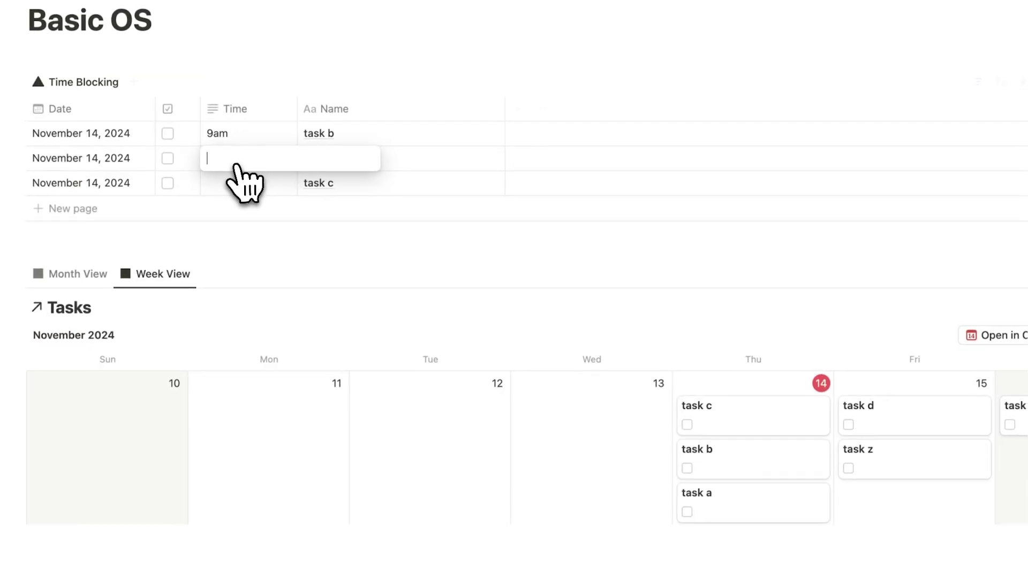
type("10am")
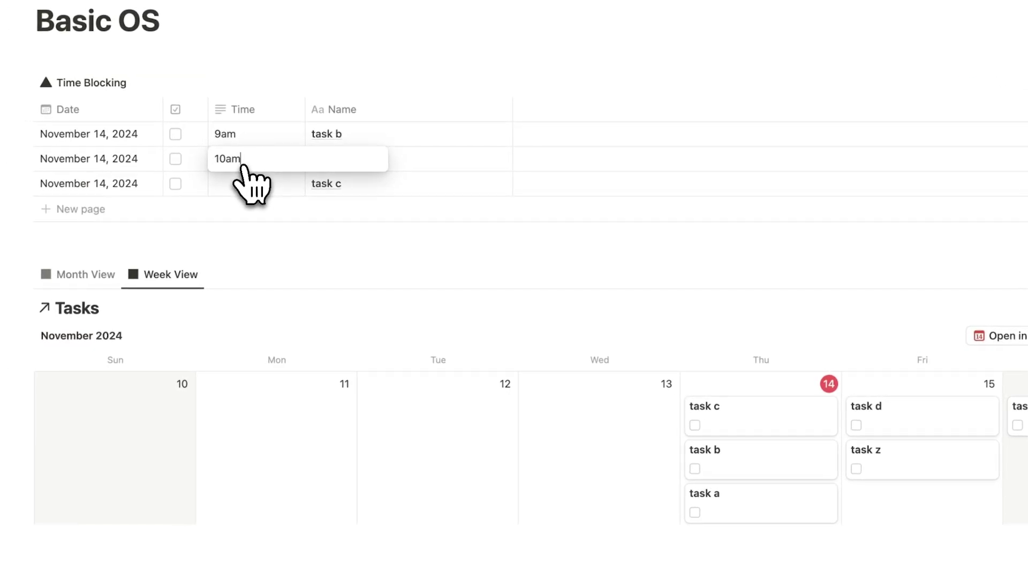
left_click(242, 182)
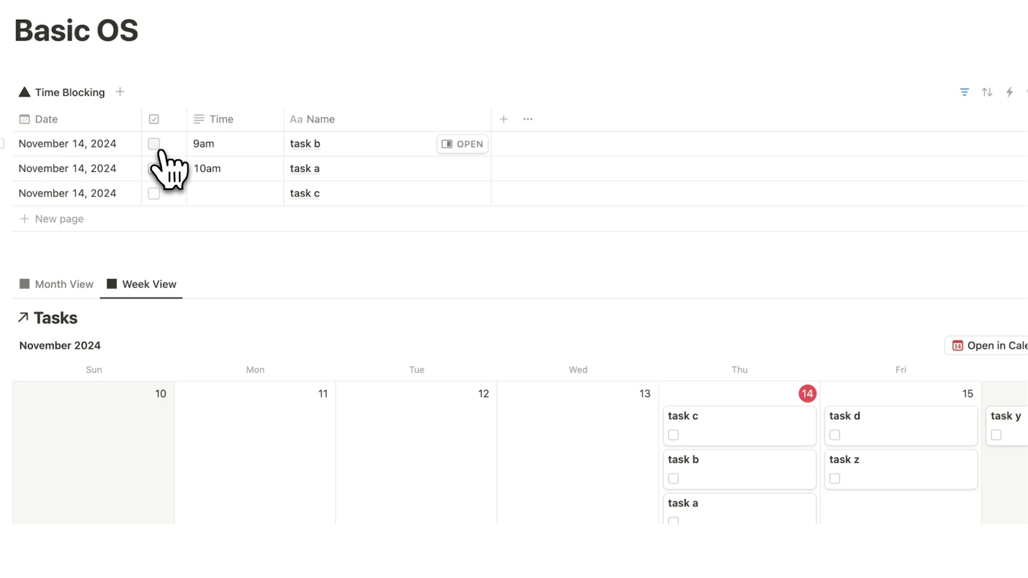
Step: Show the lower linked view as All Tasks, listing all six tasks, then scroll back up
scroll(177, 171, "down", 5)
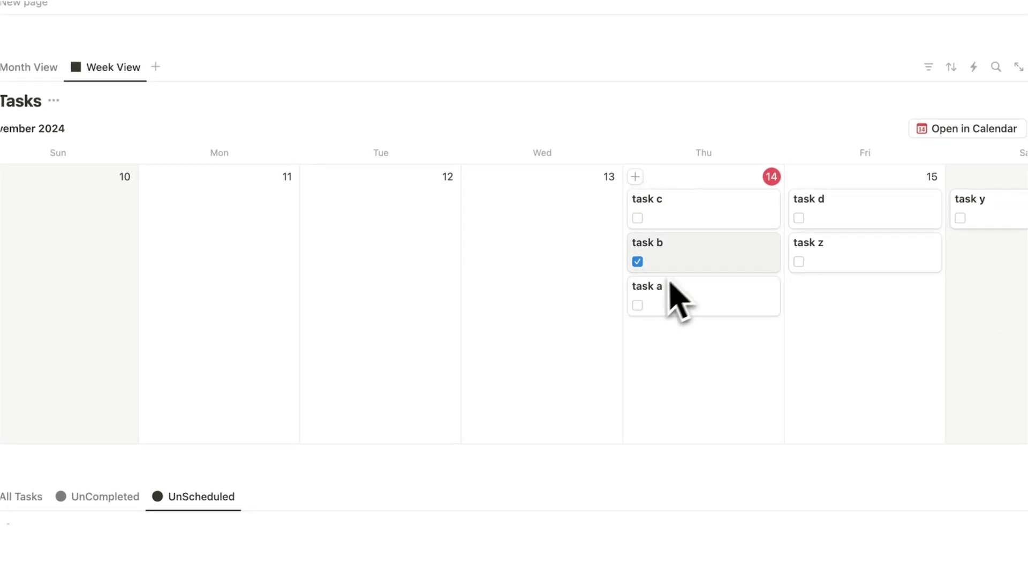
left_click(36, 497)
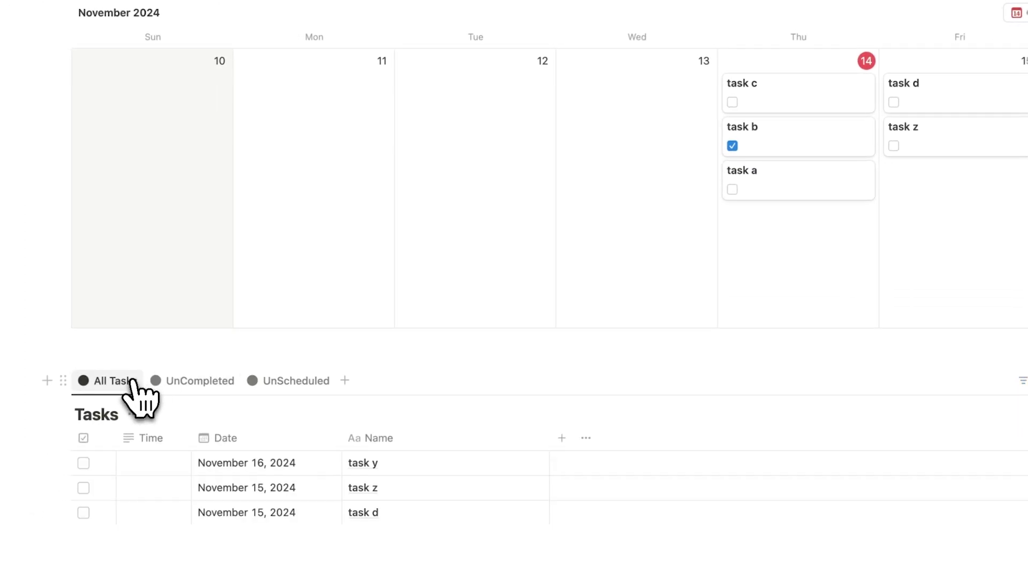
scroll(134, 382, "down", 7)
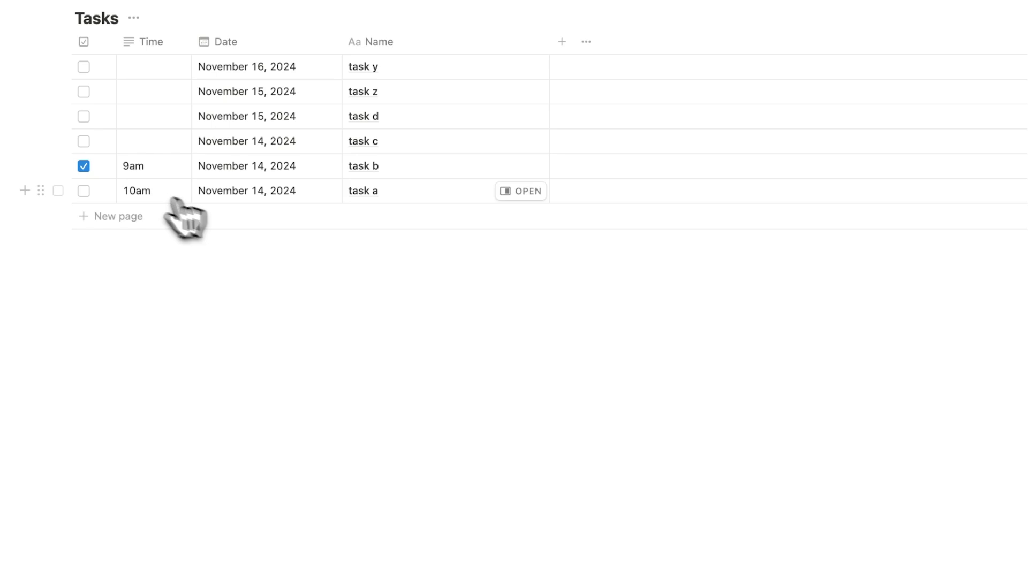
scroll(239, 195, "up", 10)
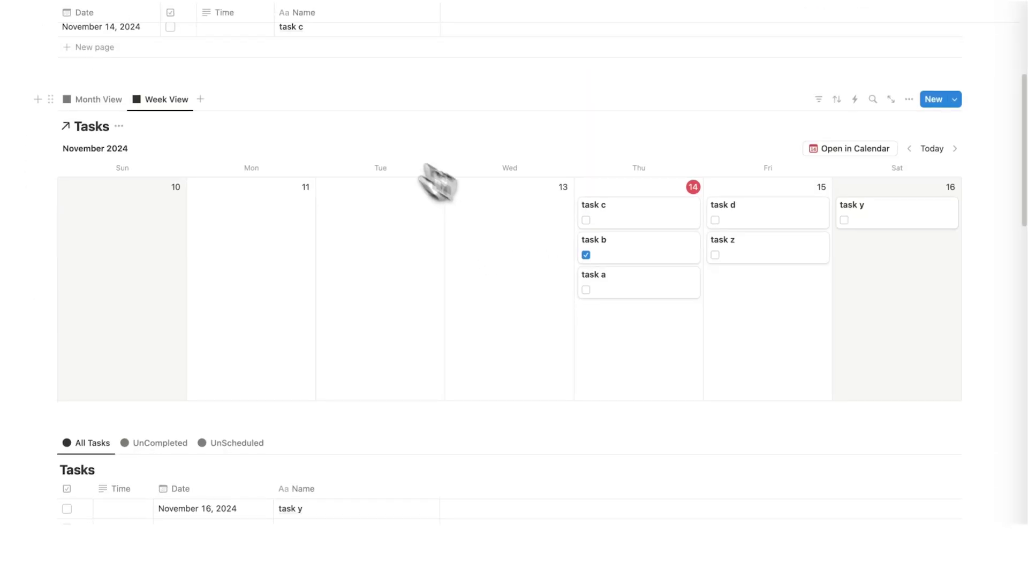
scroll(438, 184, "up", 5)
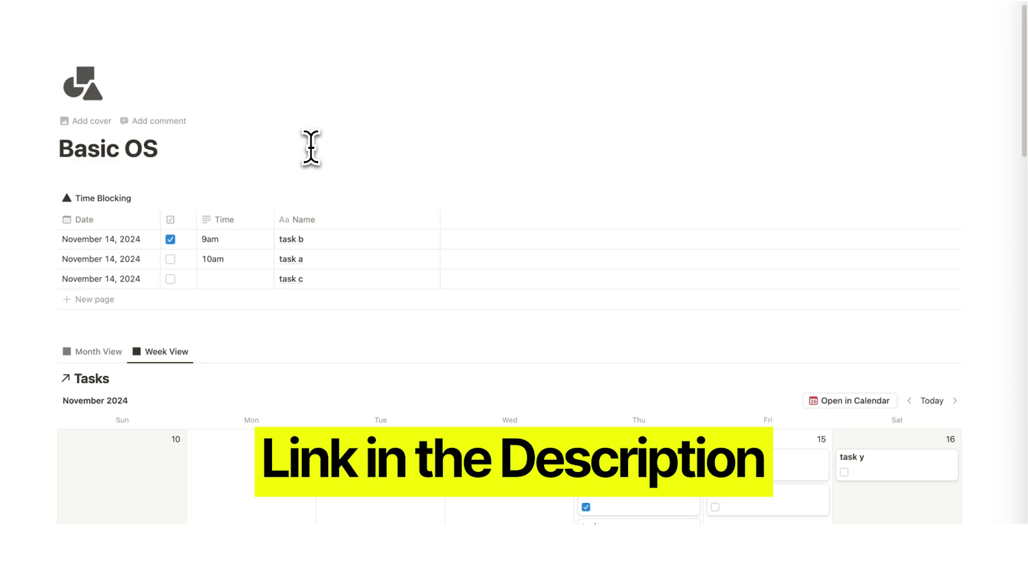
scroll(241, 100, "down", 1)
scroll(259, 99, "down", 6)
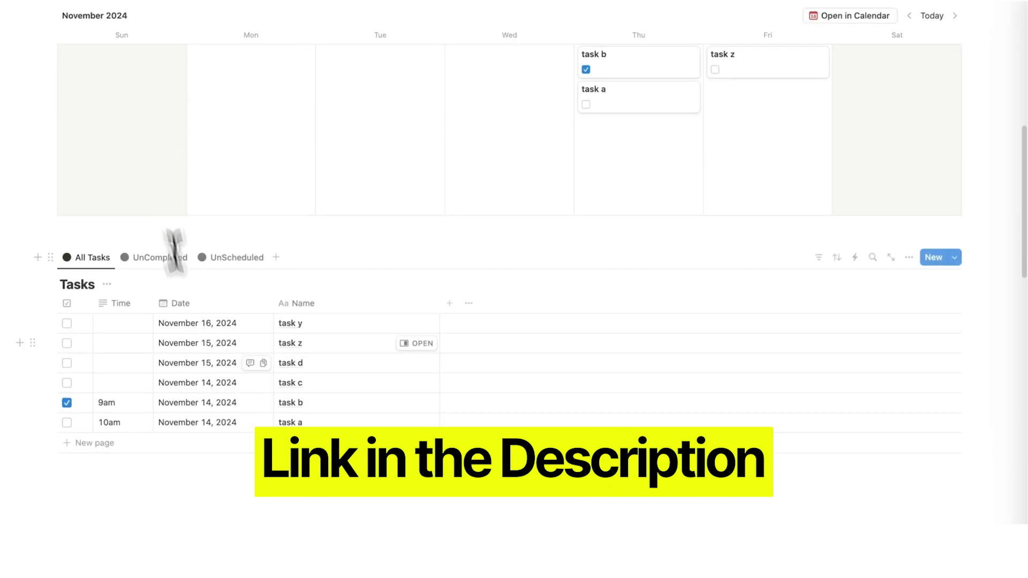
scroll(174, 249, "up", 7)
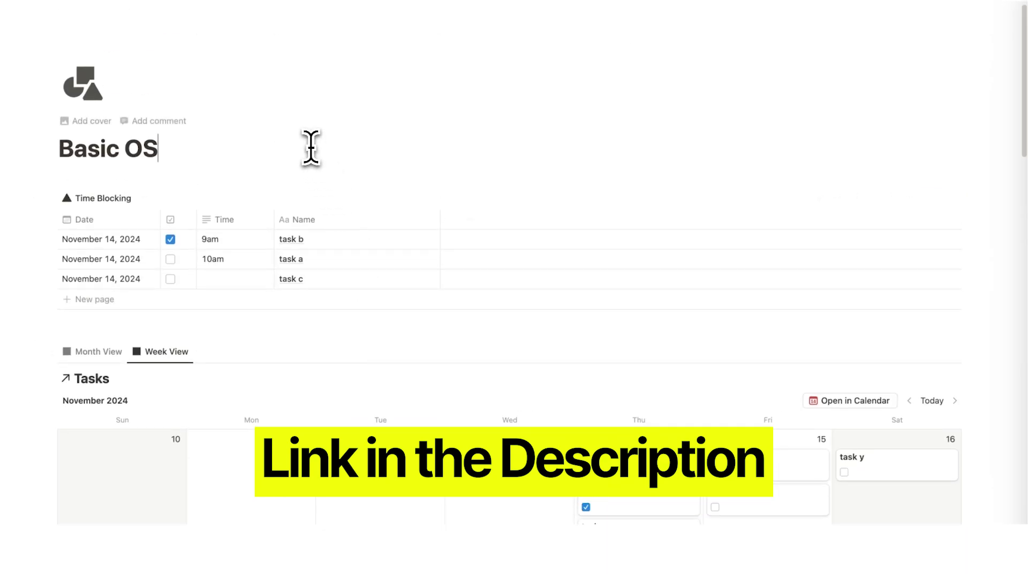